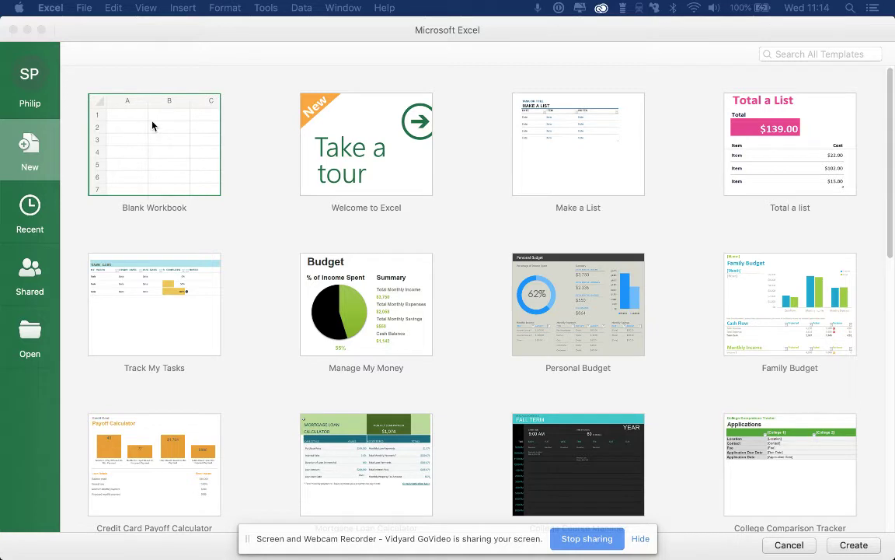
Create a blank workbook and start importing the CSV file "SalesWings - all contacts.csv" from the #Temp folder.
left_click(168, 153)
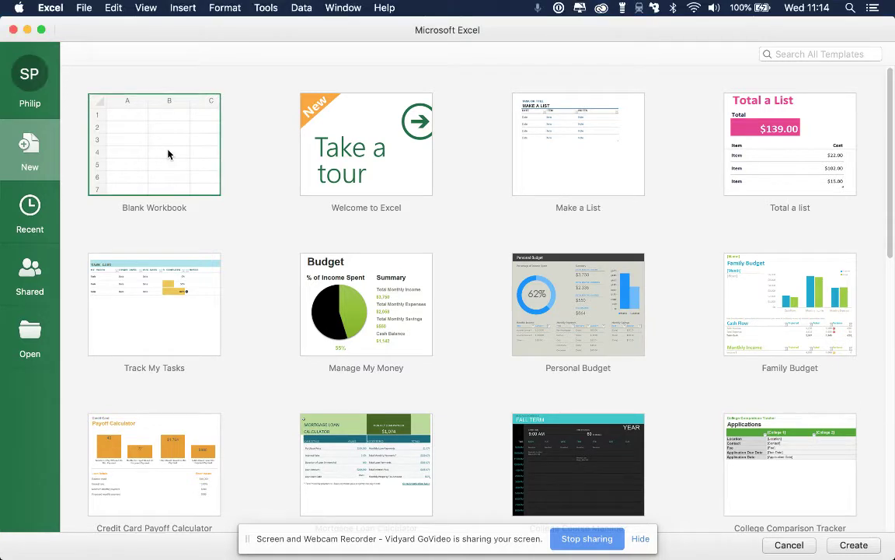
double_click(168, 154)
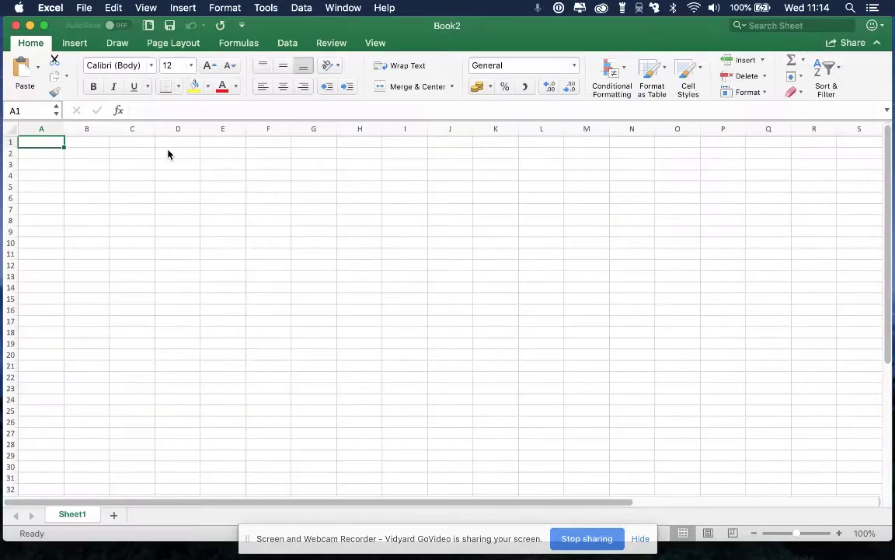
left_click(56, 8)
mouse_move(80, 10)
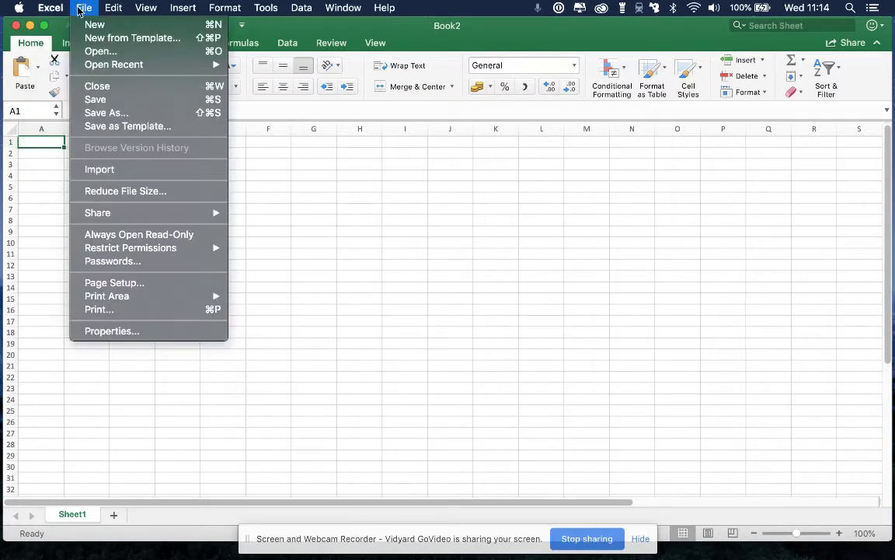
left_click(163, 170)
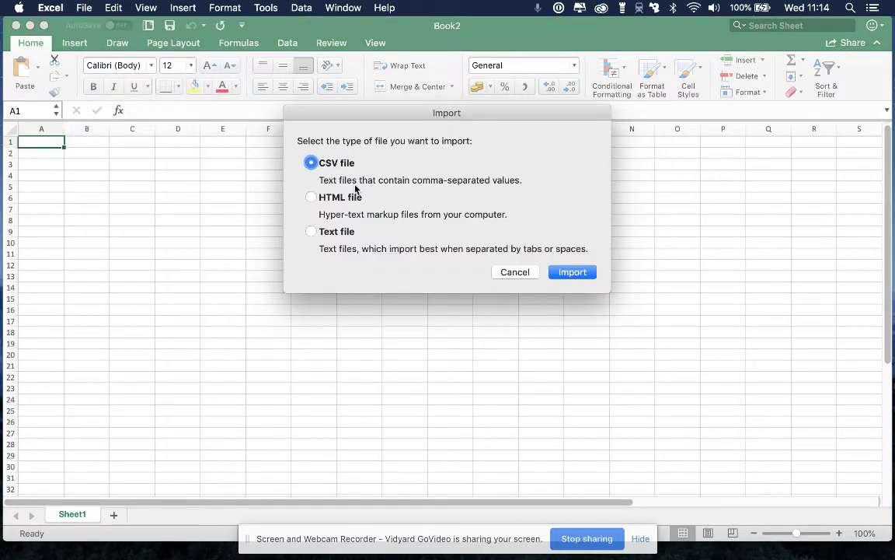
left_click(568, 275)
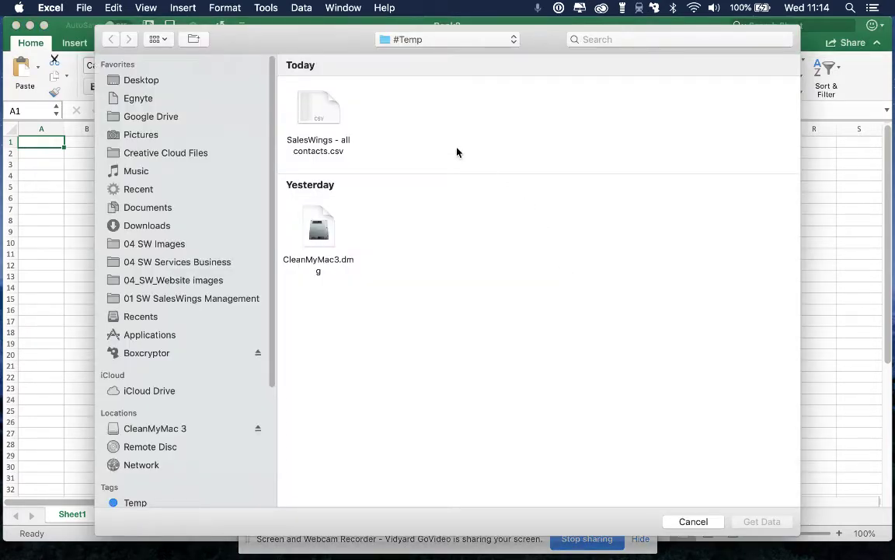
left_click(318, 102)
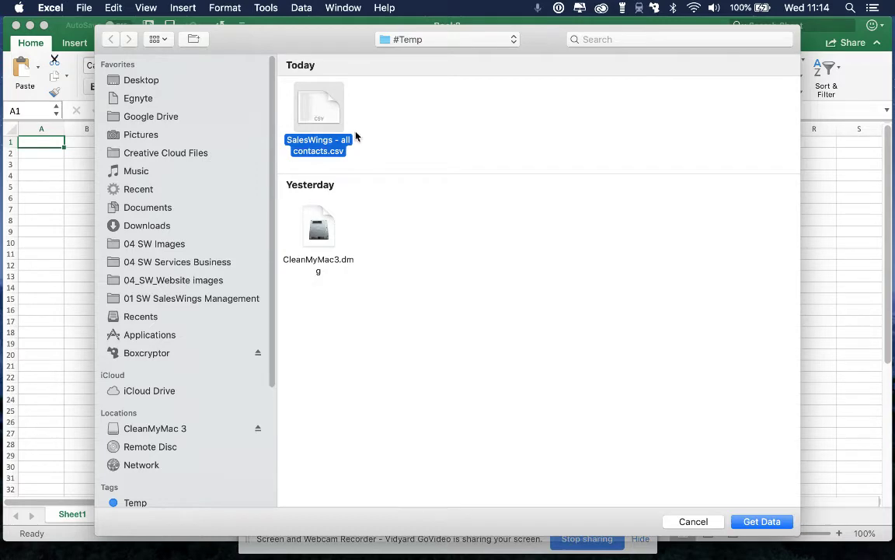
double_click(318, 102)
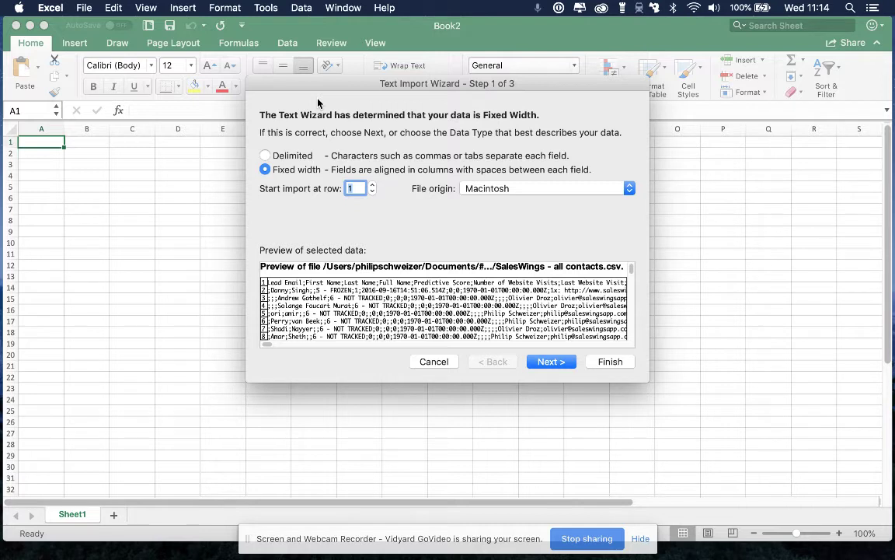
Set the import's data type to Delimited and its file origin to Unicode (UTF-8), and proceed to the delimiter settings.
left_click(265, 156)
left_click(492, 192)
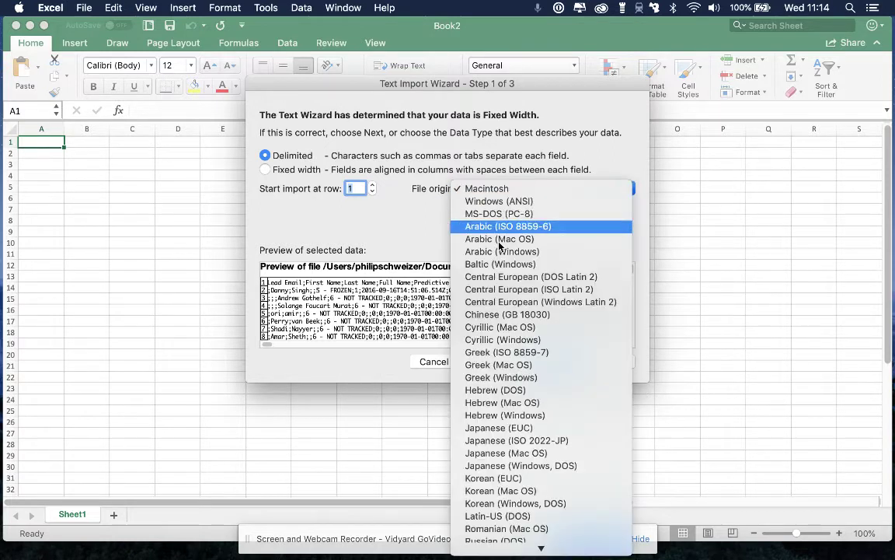
scroll(514, 368, "down", 5)
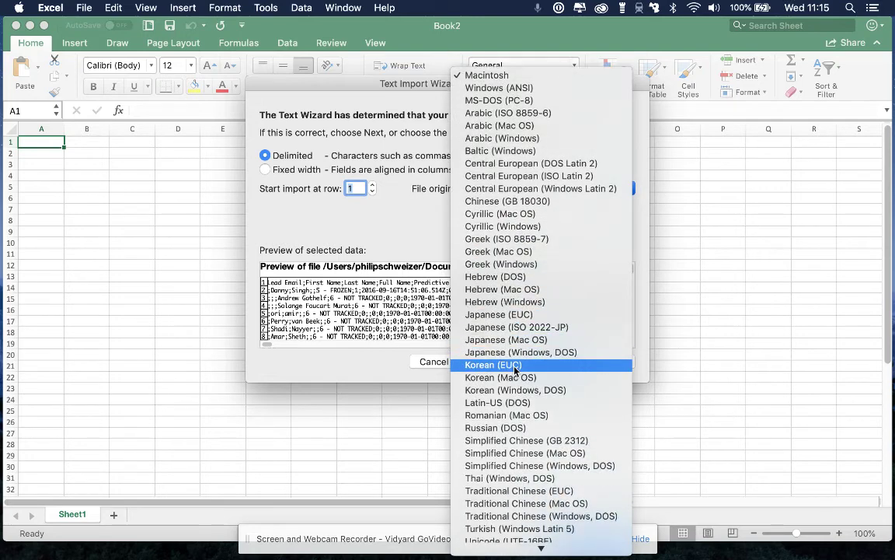
scroll(514, 368, "down", 3)
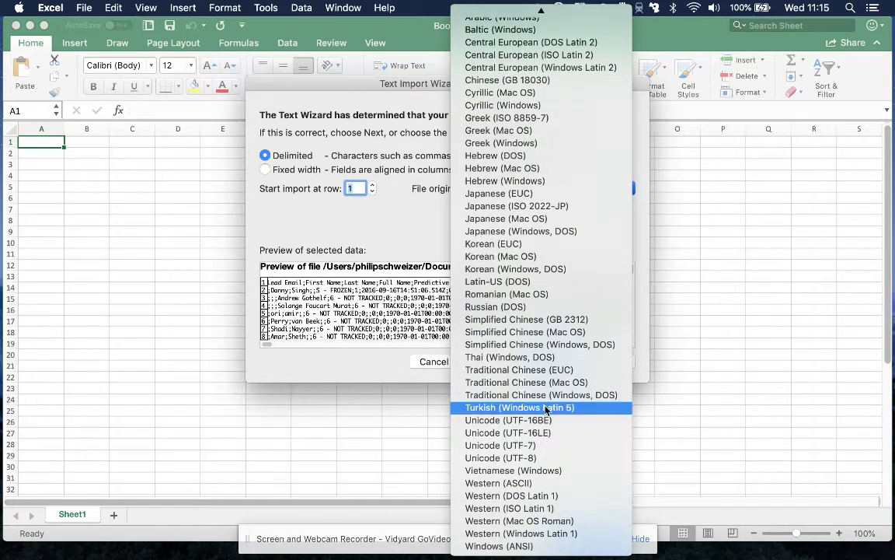
left_click(538, 460)
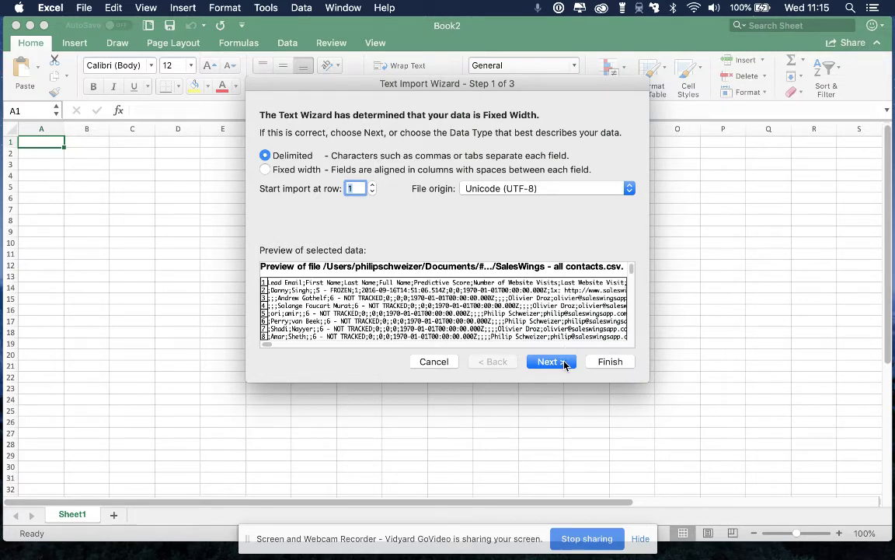
left_click(565, 366)
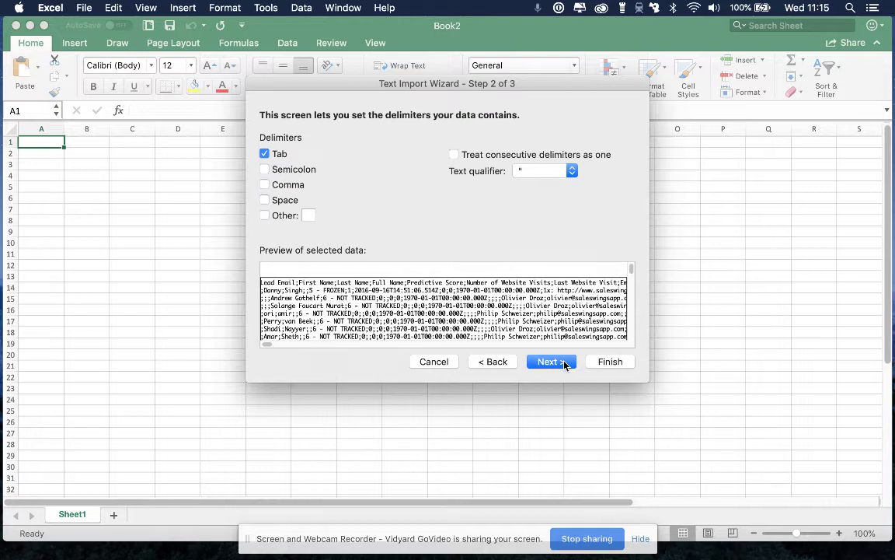
Make Semicolon the only delimiter instead of Tab and proceed to the column data formats.
left_click(265, 169)
left_click(265, 154)
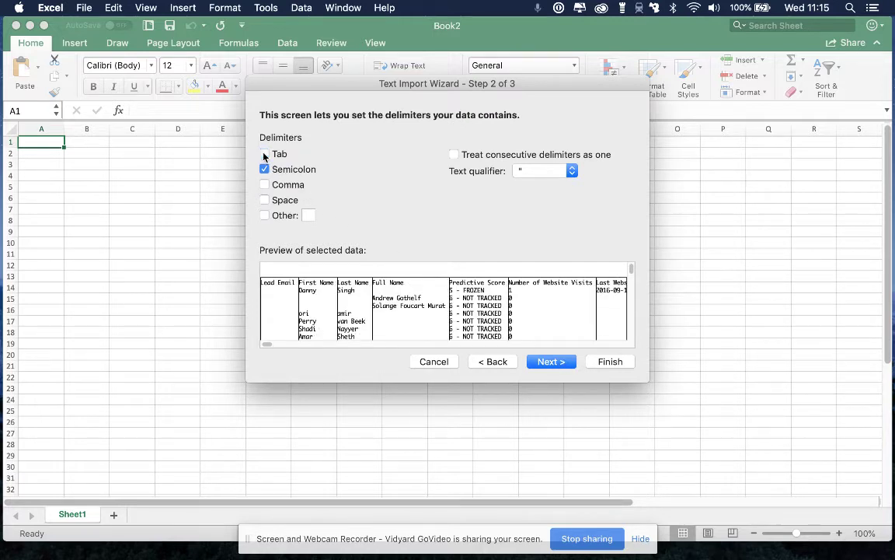
left_click(553, 362)
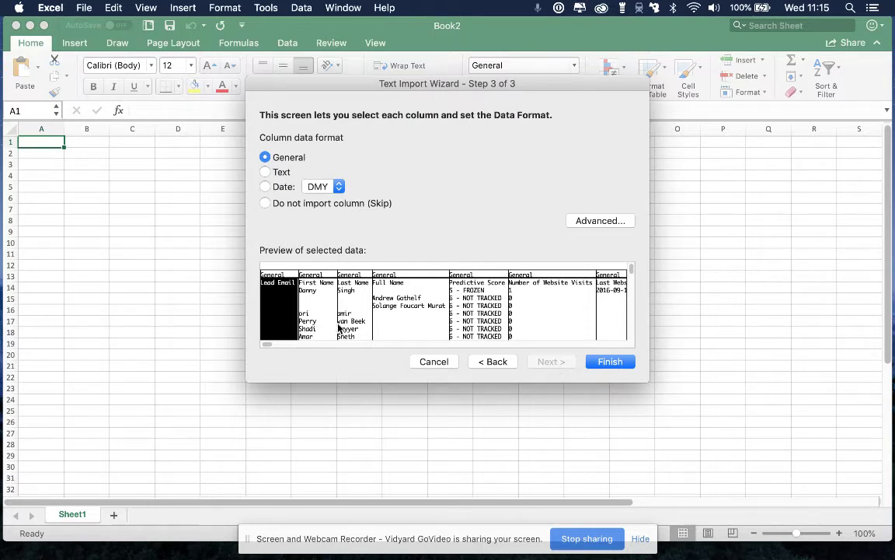
Check the preview columns' data format, leave them as General, and finish the import into the existing sheet at cell A1.
left_click(309, 289)
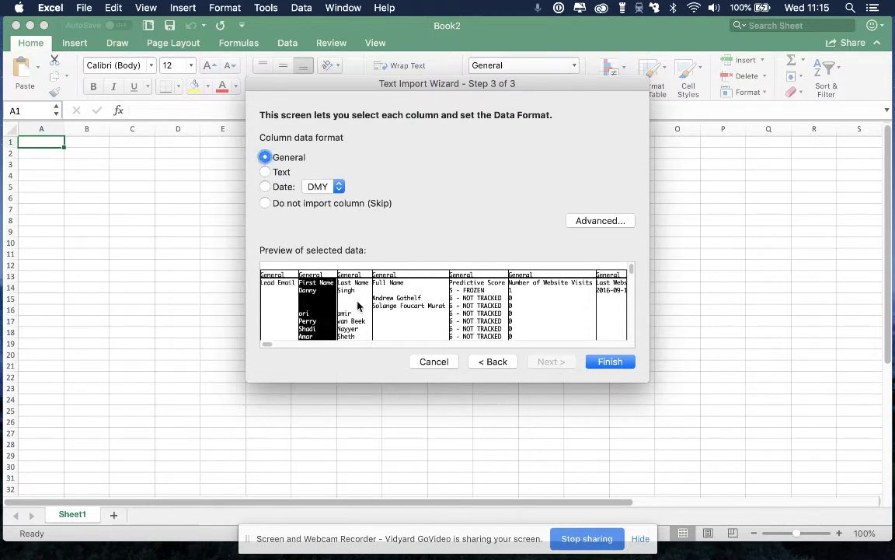
left_click(356, 304)
left_click(410, 305)
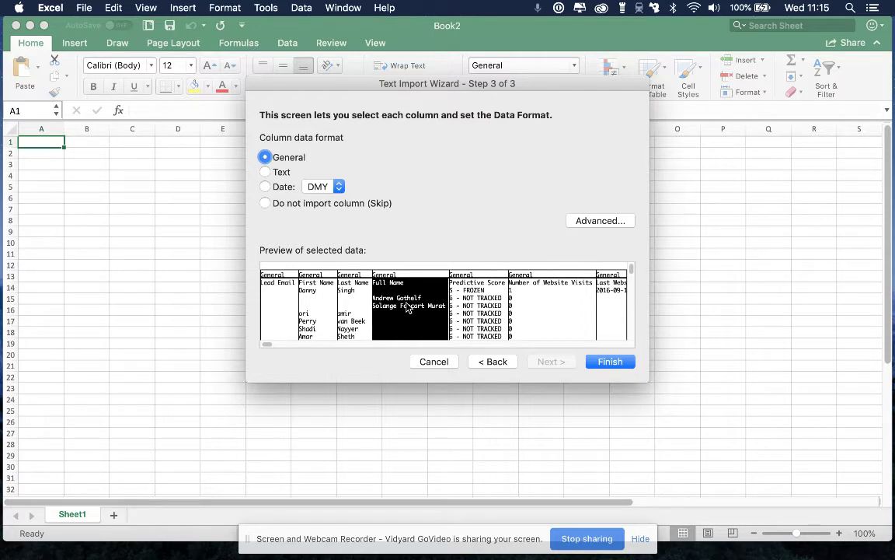
left_click(466, 299)
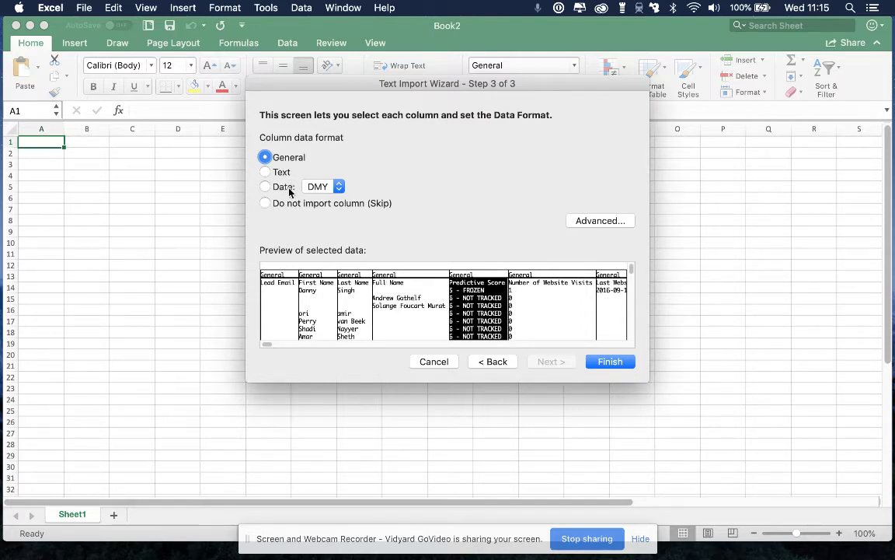
left_click(514, 280)
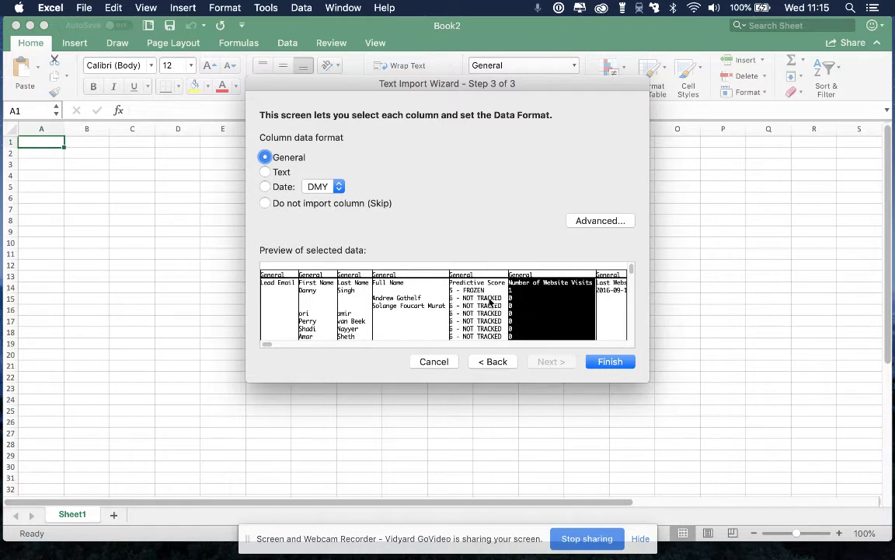
left_click(459, 280)
left_click(277, 294)
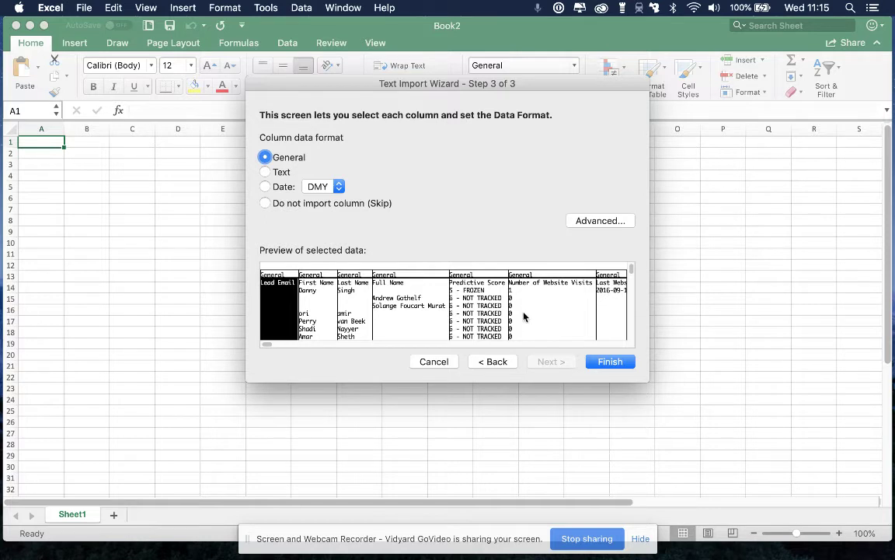
left_click(610, 361)
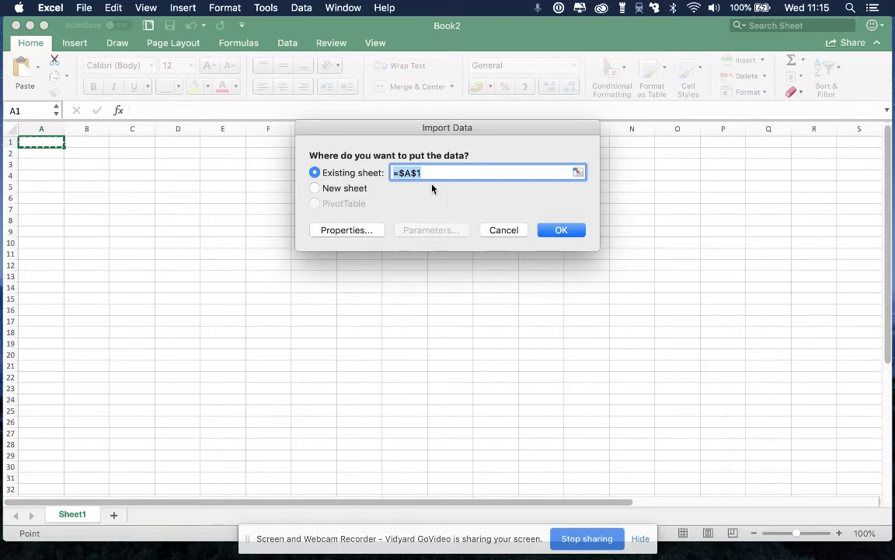
left_click(563, 231)
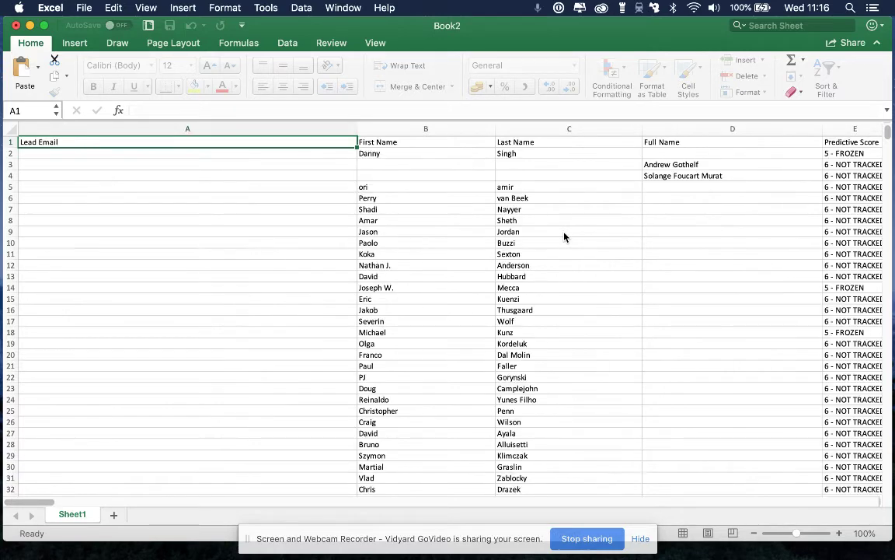
Narrow the Lead Email column so that more of the imported columns fit in view.
left_click(322, 164)
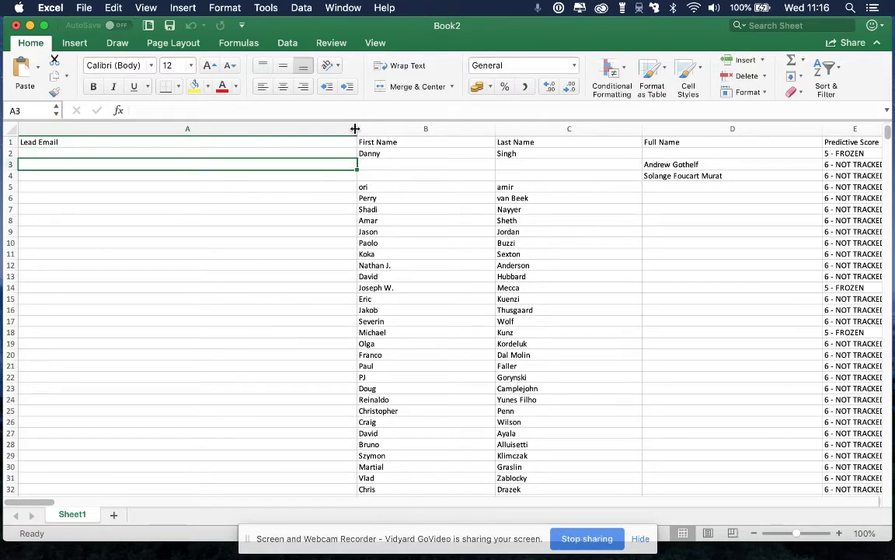
left_click_drag(357, 128, 114, 129)
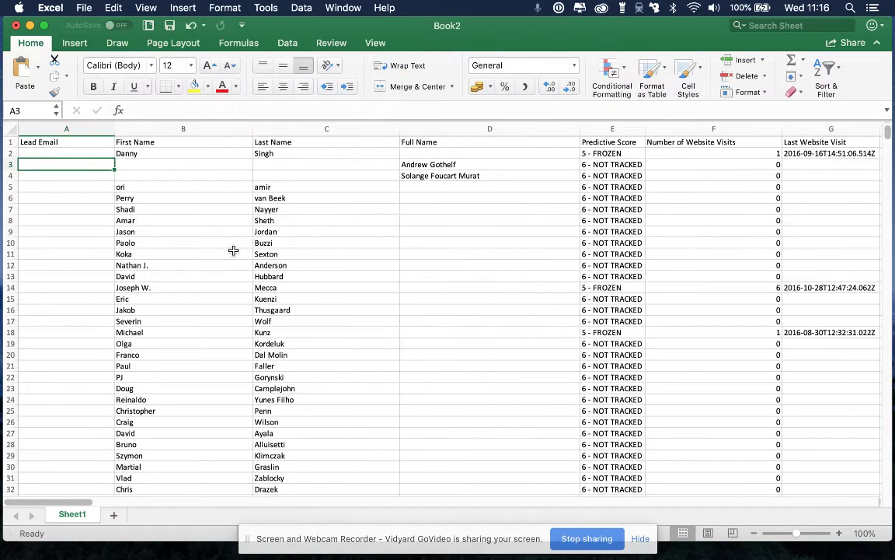
Look through the imported contacts, examining the score, website visit, visited page, keyword, owner and social profile columns down to about row 300.
scroll(207, 203, "down", 20)
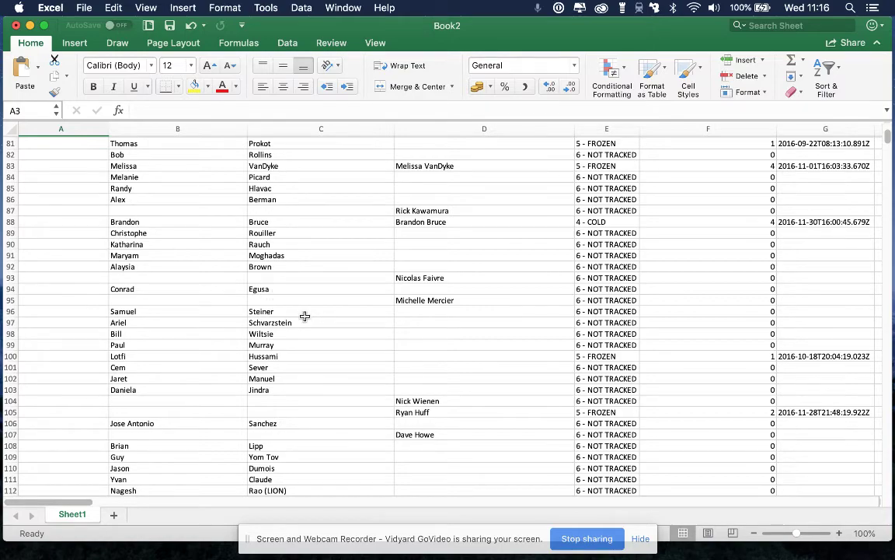
scroll(420, 295, "up", 3)
scroll(389, 311, "right", 4)
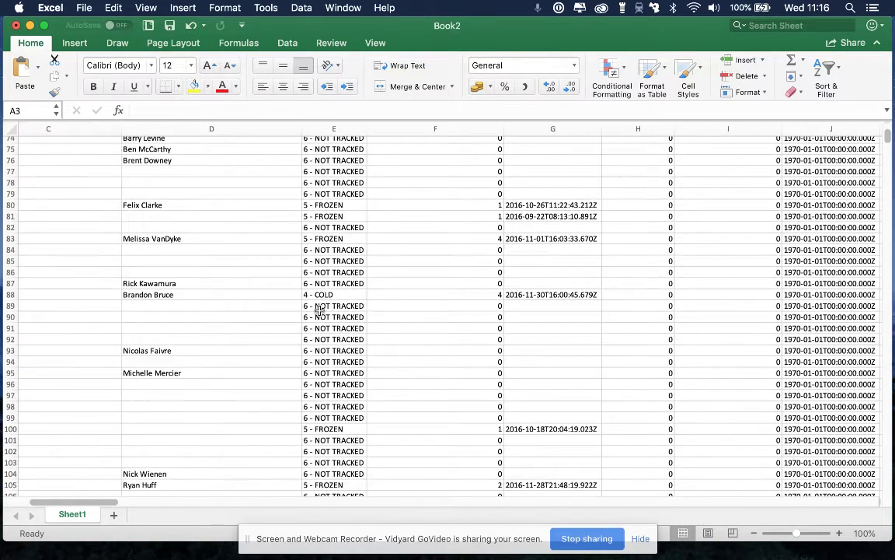
scroll(354, 330, "down", 2)
scroll(353, 330, "up", 3)
scroll(354, 331, "right", 4)
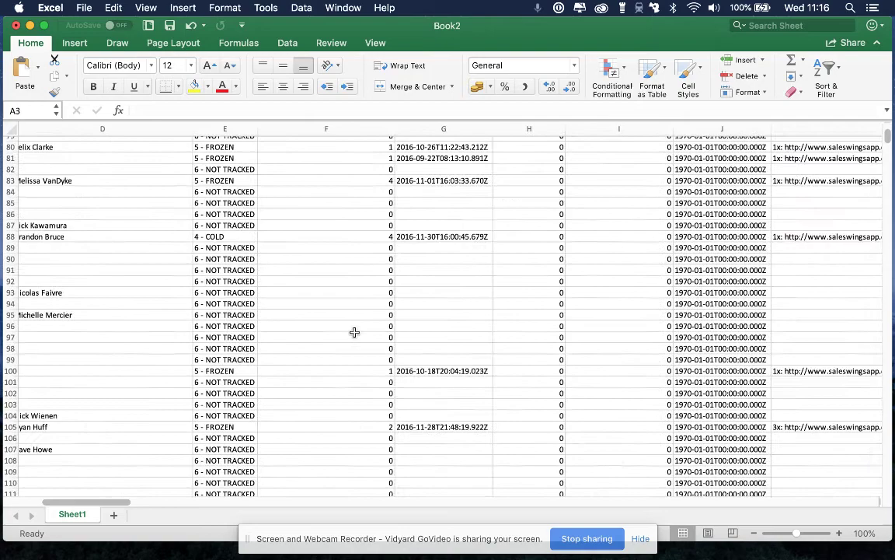
scroll(377, 338, "down", 5)
scroll(377, 338, "right", 4)
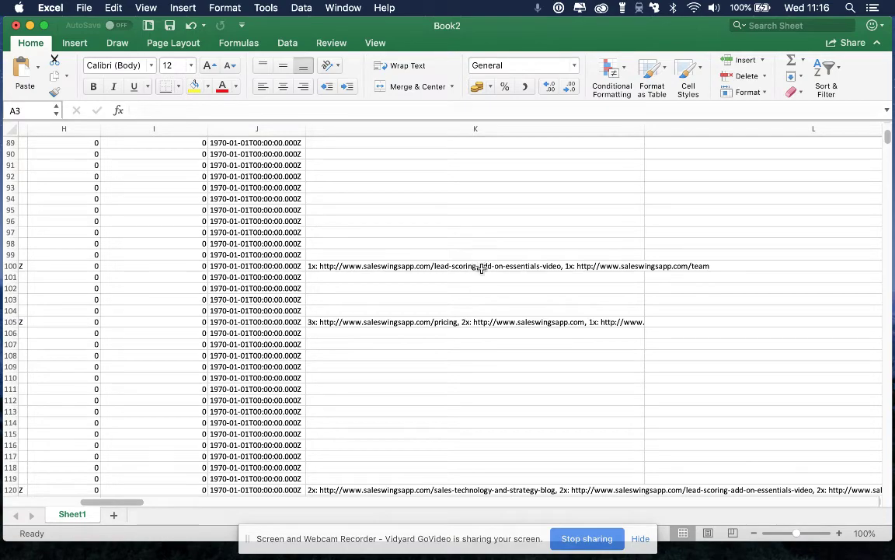
scroll(549, 293, "right", 1)
scroll(549, 293, "right", 10)
scroll(544, 289, "down", 6)
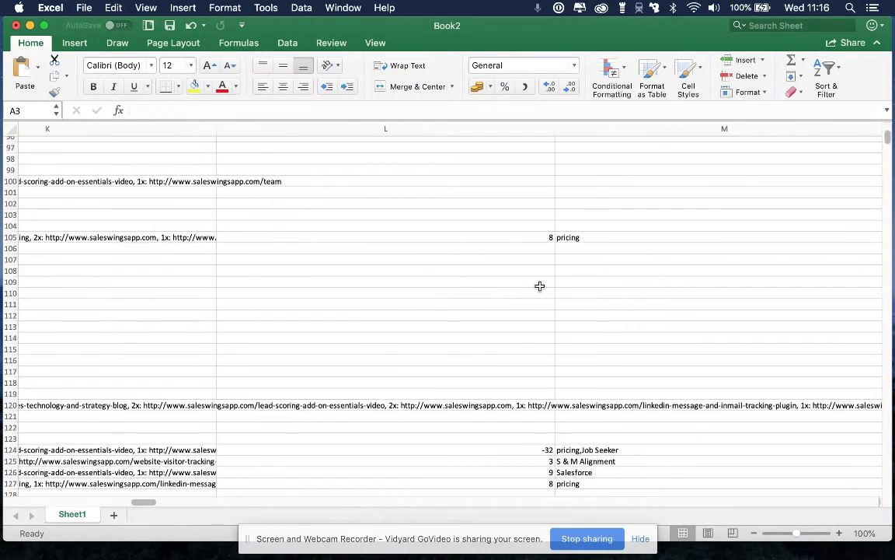
scroll(539, 286, "down", 5)
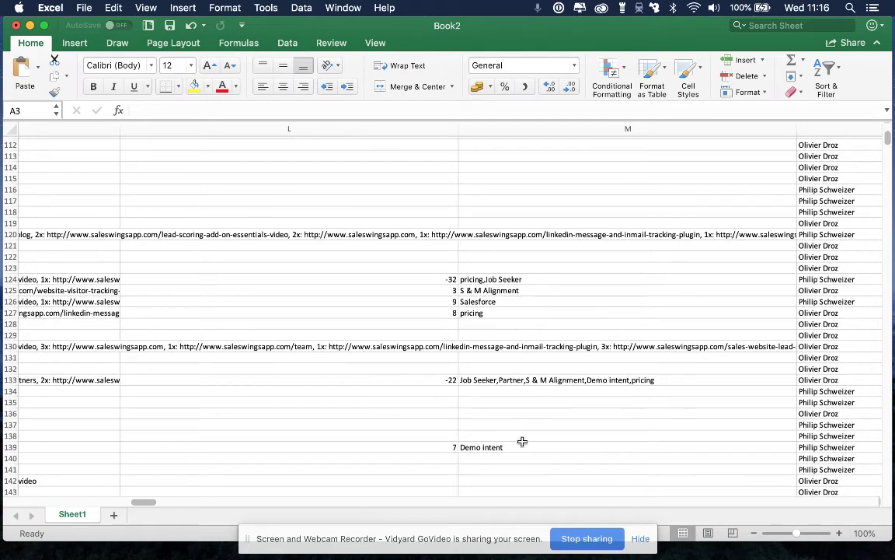
scroll(581, 349, "right", 10)
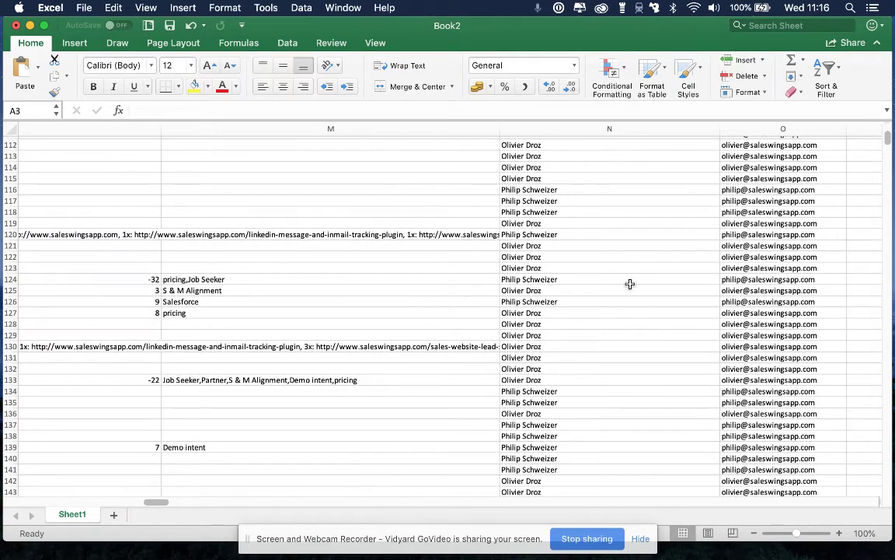
scroll(630, 283, "right", 1)
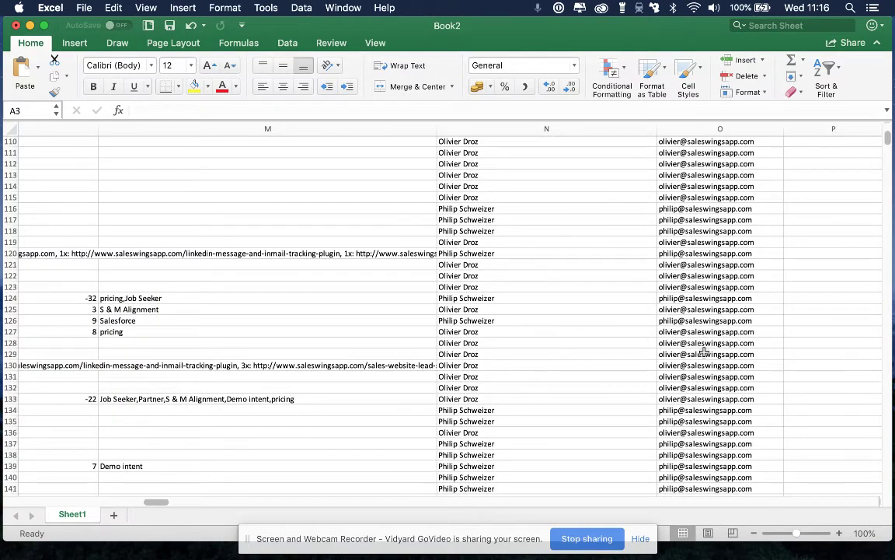
scroll(676, 351, "right", 8)
scroll(533, 342, "right", 6)
scroll(653, 336, "right", 14)
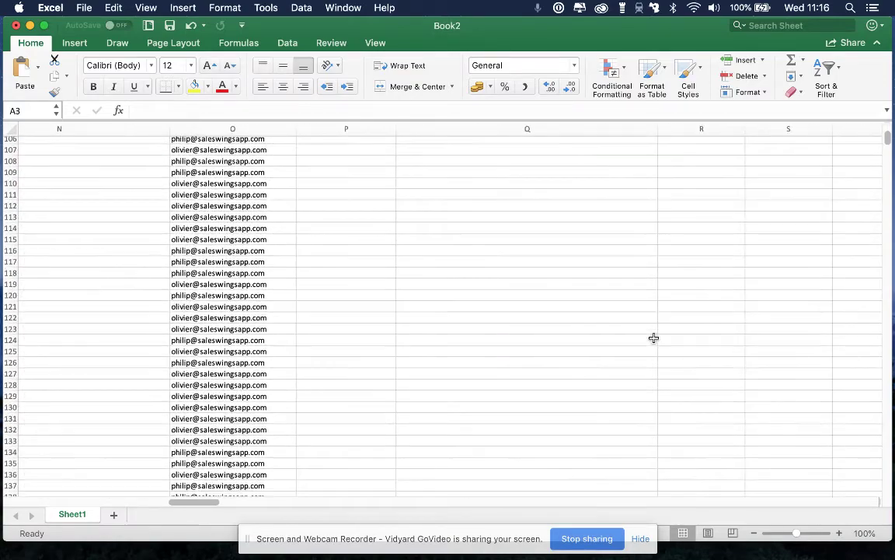
scroll(654, 337, "down", 12)
scroll(654, 338, "down", 20)
scroll(654, 337, "right", 2)
scroll(653, 337, "up", 20)
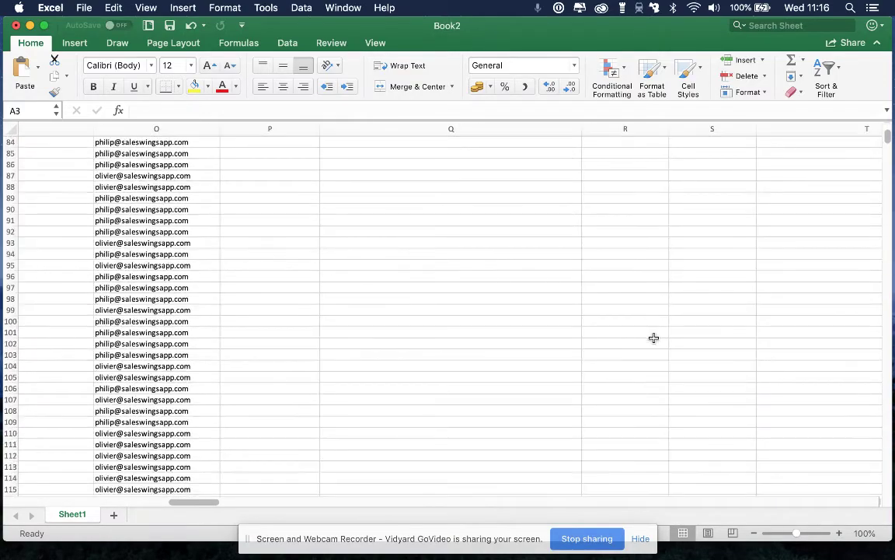
scroll(654, 337, "down", 20)
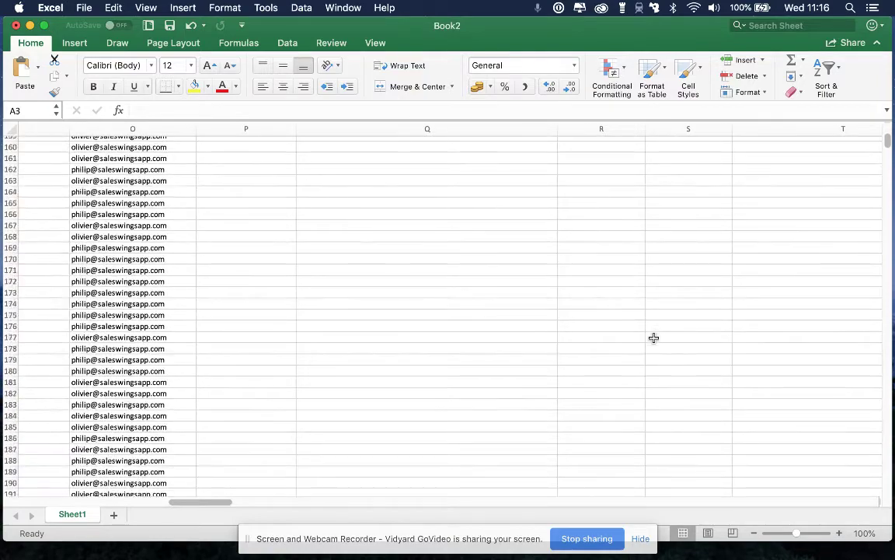
scroll(653, 338, "down", 15)
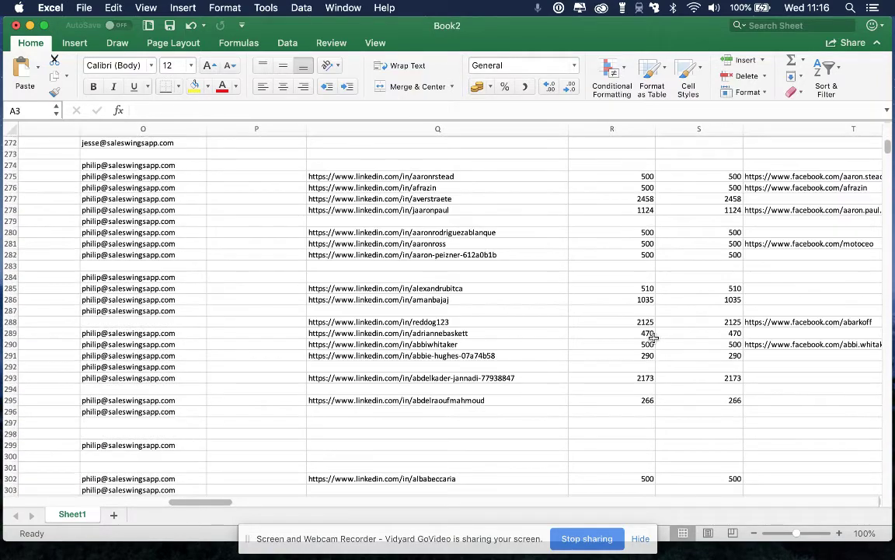
Examine the Facebook, Twitter, gender, age, location, company, job title, biography and industry columns around rows 370 to 410.
scroll(654, 338, "down", 20)
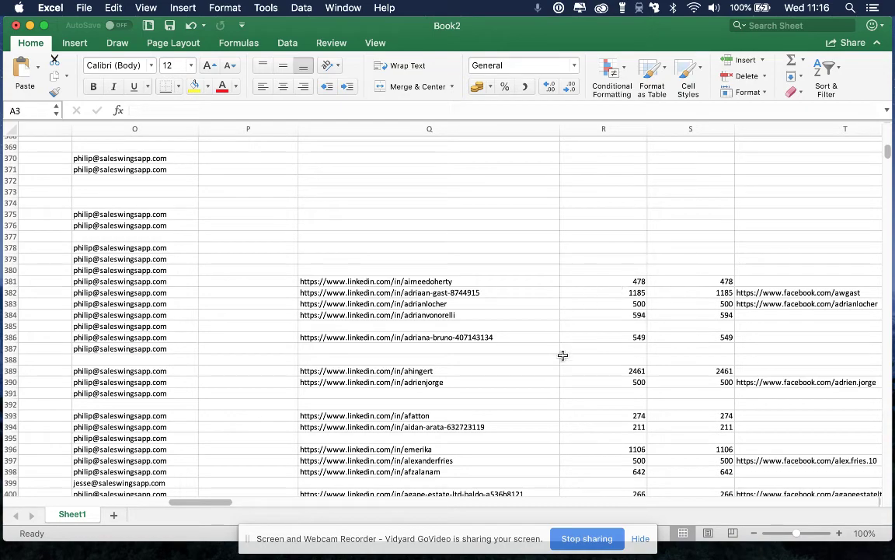
scroll(670, 332, "right", 10)
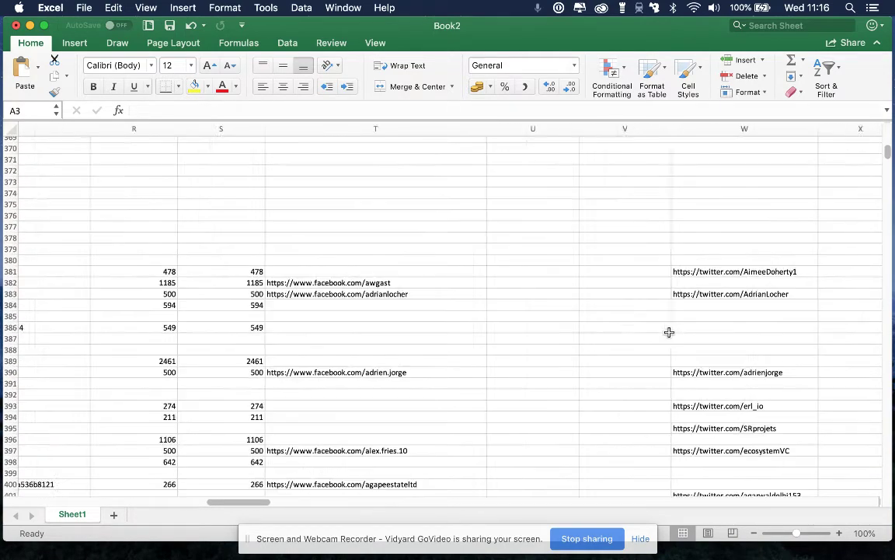
scroll(669, 331, "right", 15)
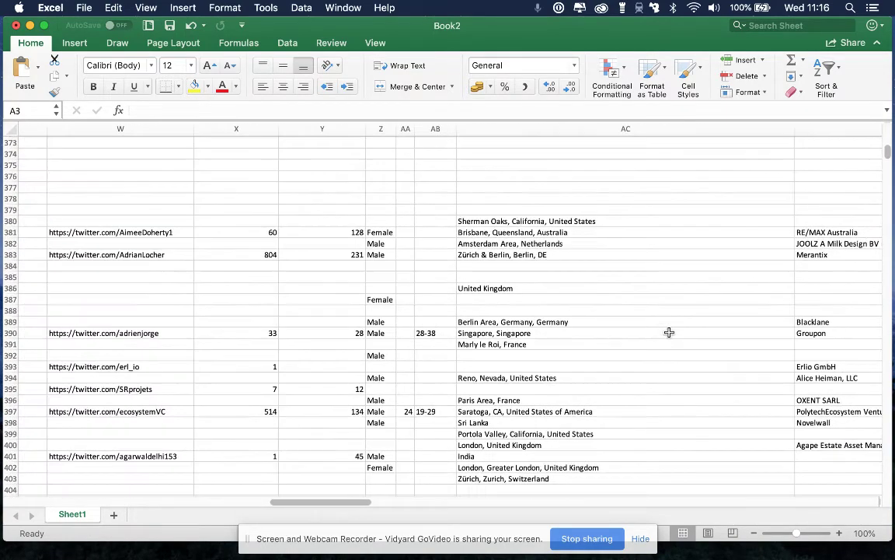
scroll(669, 332, "right", 5)
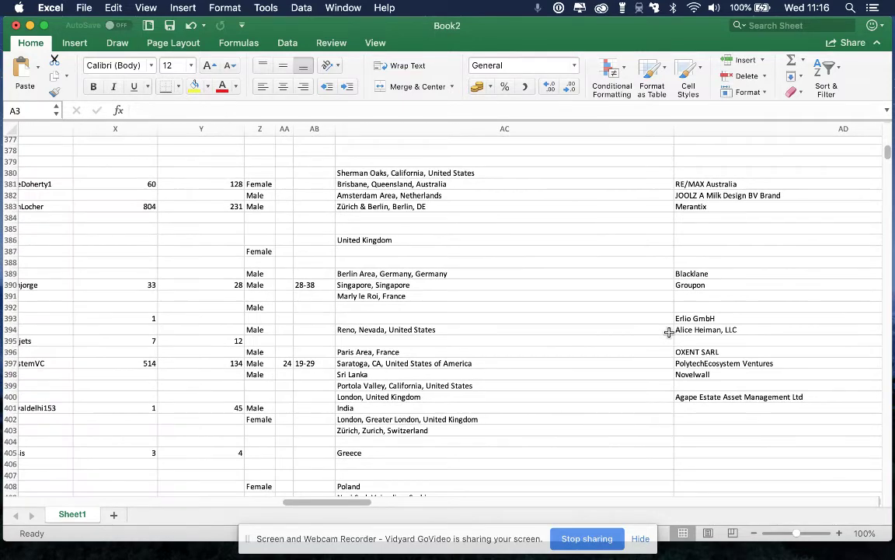
scroll(669, 332, "right", 2)
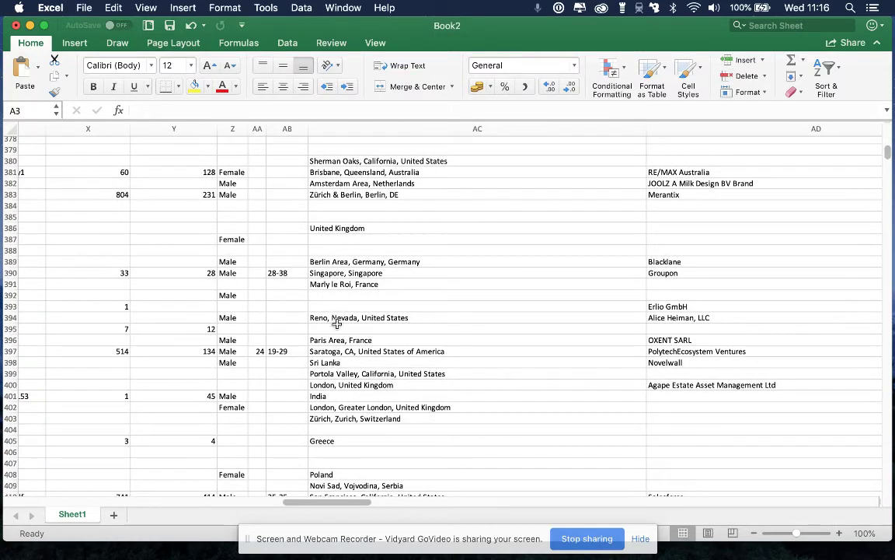
right_click(521, 327)
left_click(515, 274)
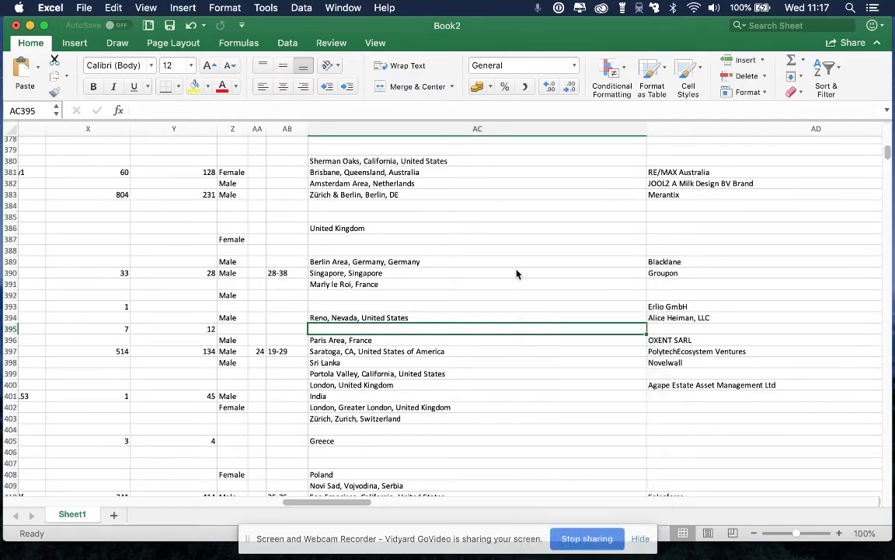
scroll(517, 274, "right", 5)
scroll(517, 273, "right", 10)
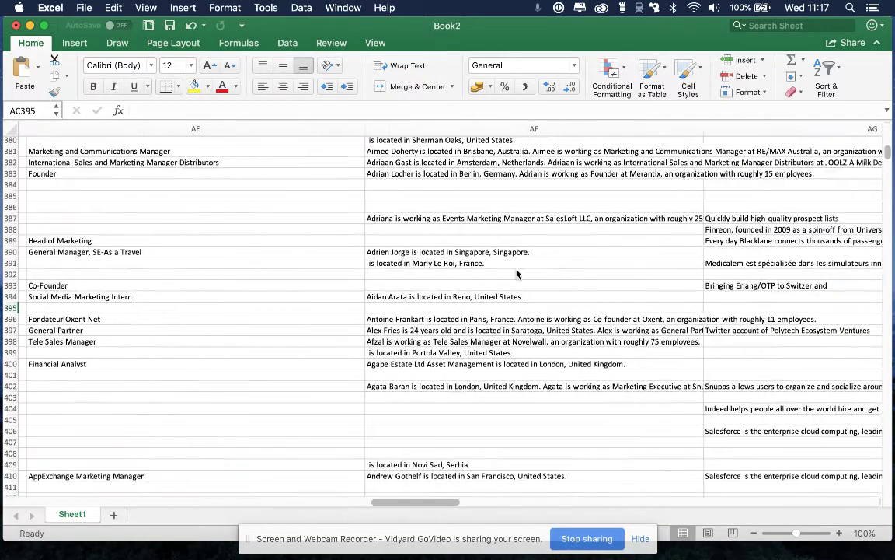
scroll(517, 274, "right", 10)
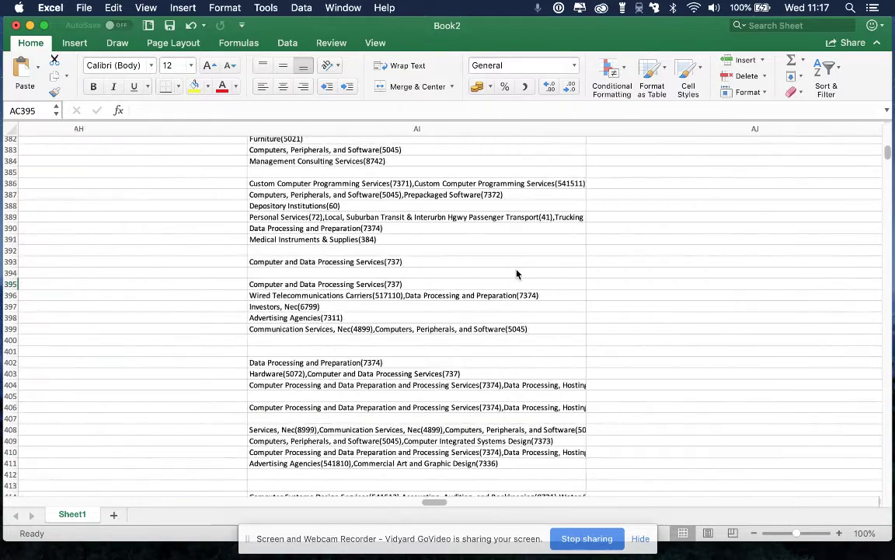
Go back to the first columns and review the email, name, predictive score and website visit data from about row 280 up to row 40.
scroll(517, 274, "left", 3)
scroll(517, 274, "left", 15)
scroll(517, 274, "up", 8)
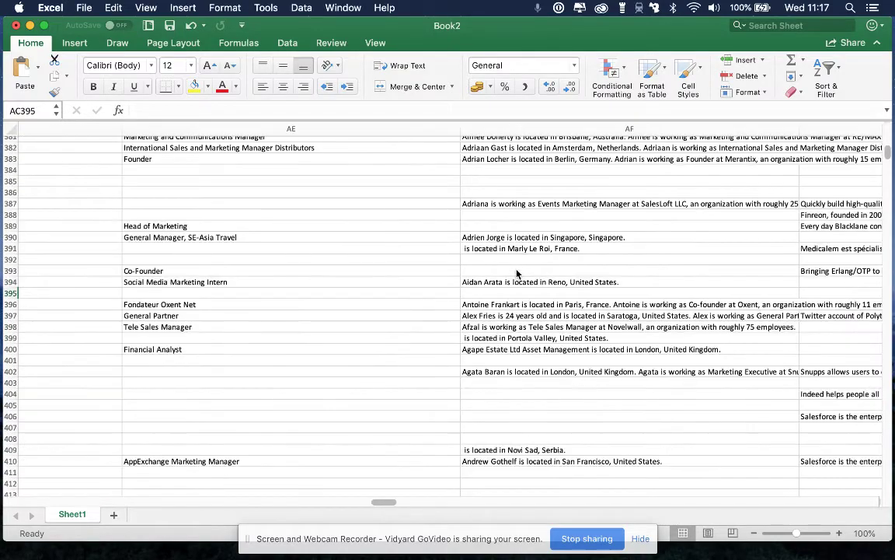
scroll(517, 274, "left", 5)
scroll(517, 274, "up", 8)
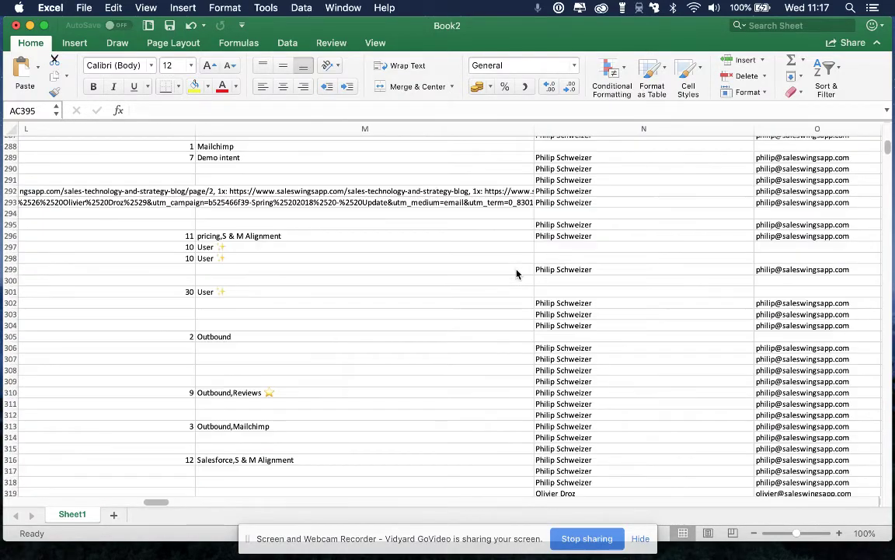
scroll(517, 274, "left", 10)
scroll(517, 273, "up", 6)
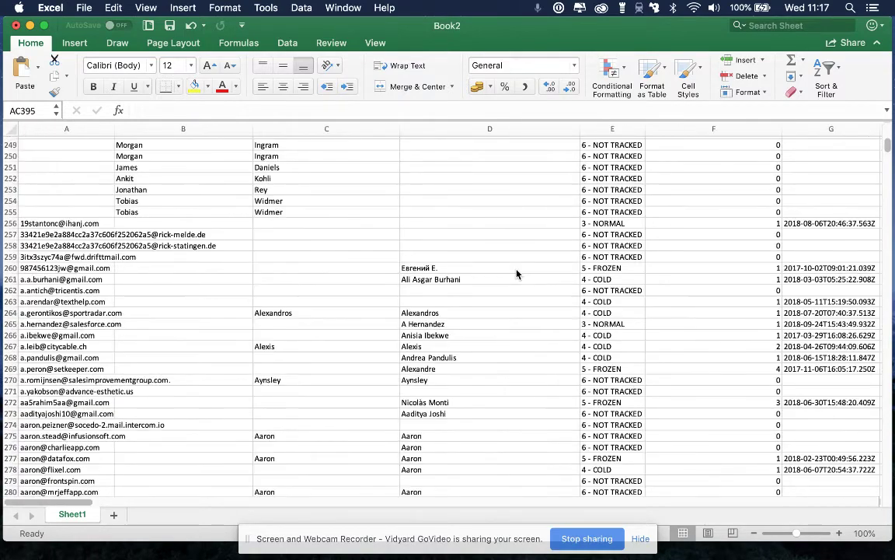
scroll(517, 274, "down", 6)
scroll(517, 273, "up", 20)
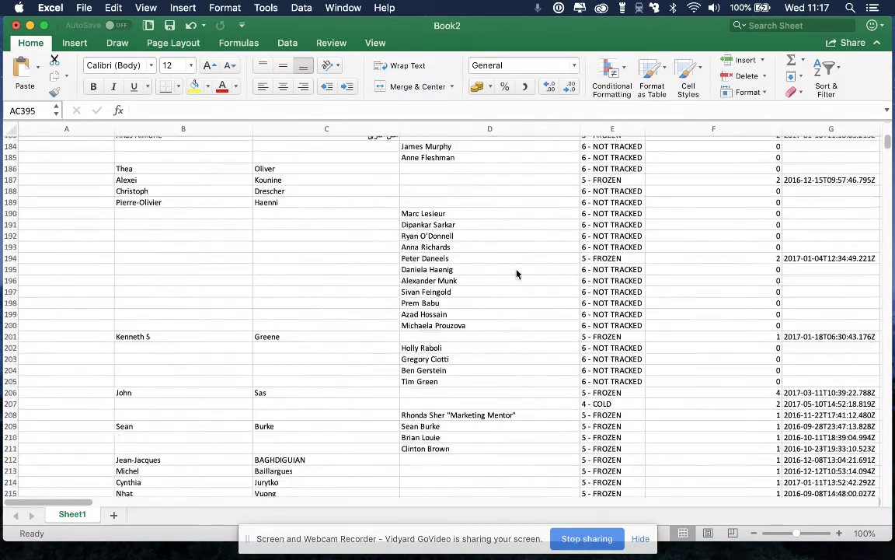
scroll(517, 273, "up", 20)
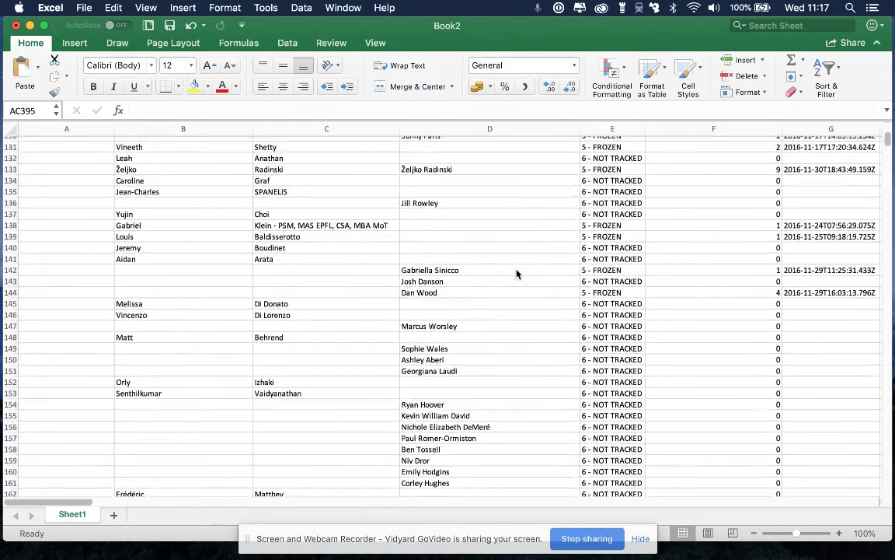
scroll(517, 274, "up", 12)
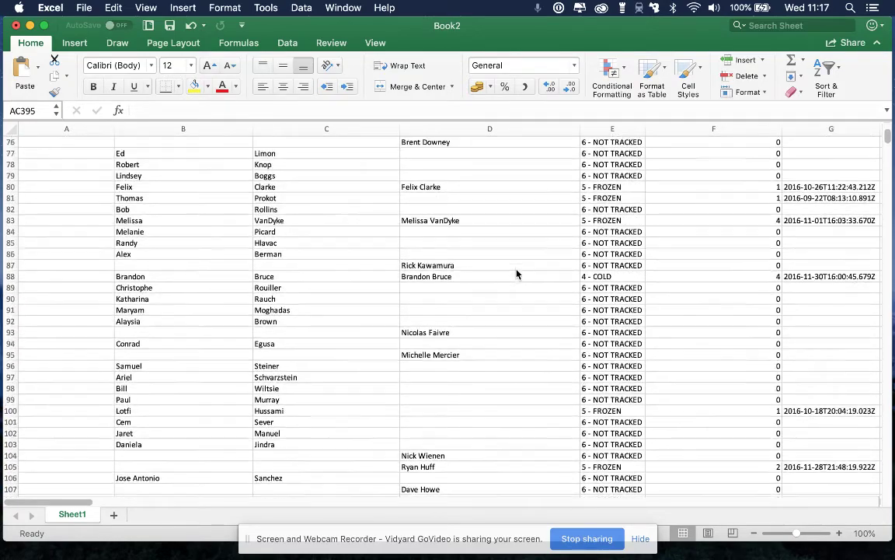
scroll(517, 273, "up", 12)
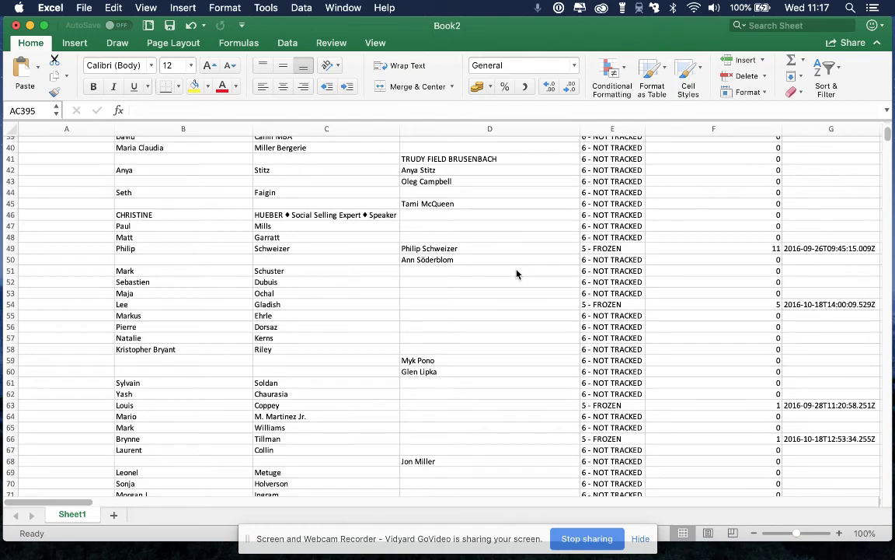
Check the first, last and full name columns for correctly imported text and special characters down to about row 150, and return to the header row.
scroll(517, 274, "down", 4)
scroll(517, 274, "up", 8)
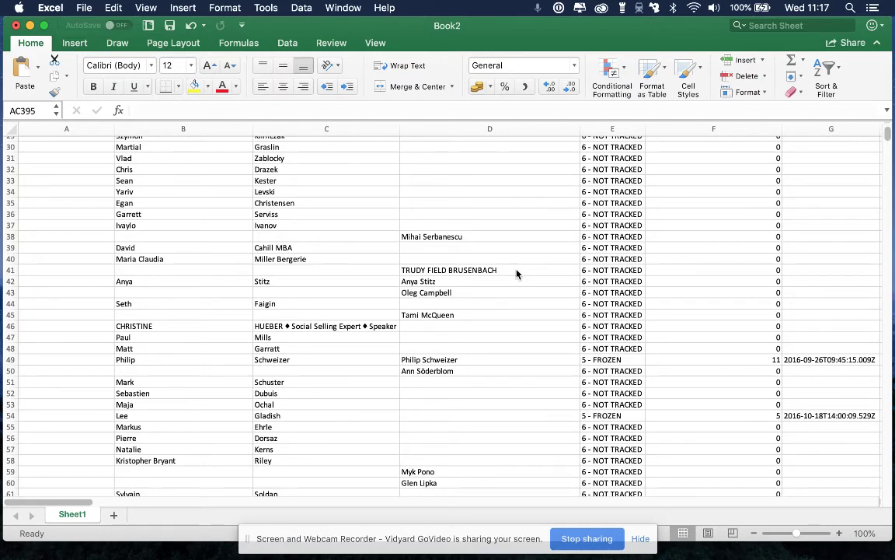
scroll(517, 274, "up", 7)
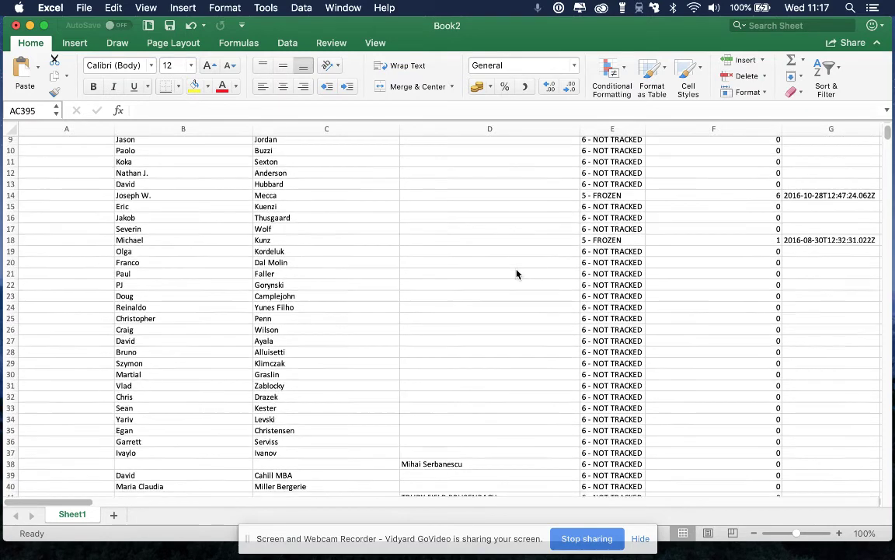
scroll(517, 274, "down", 7)
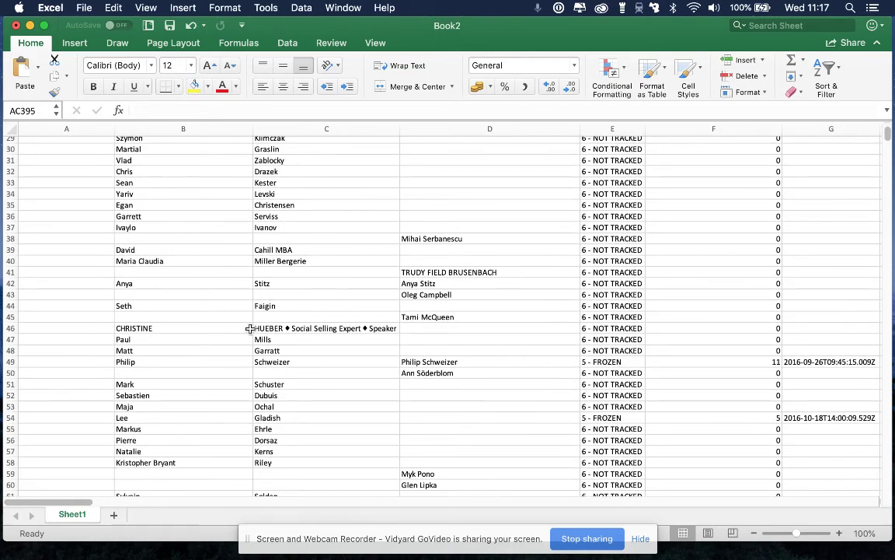
scroll(330, 396, "down", 3)
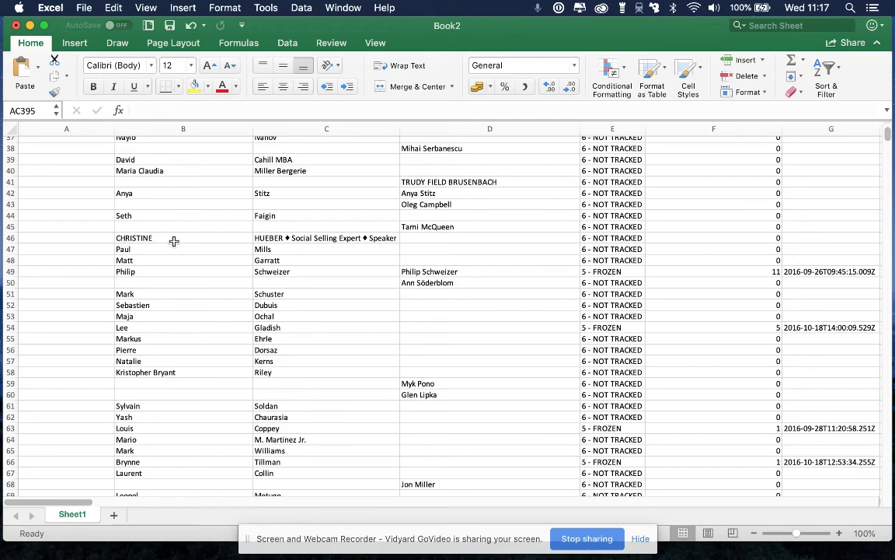
scroll(360, 386, "down", 14)
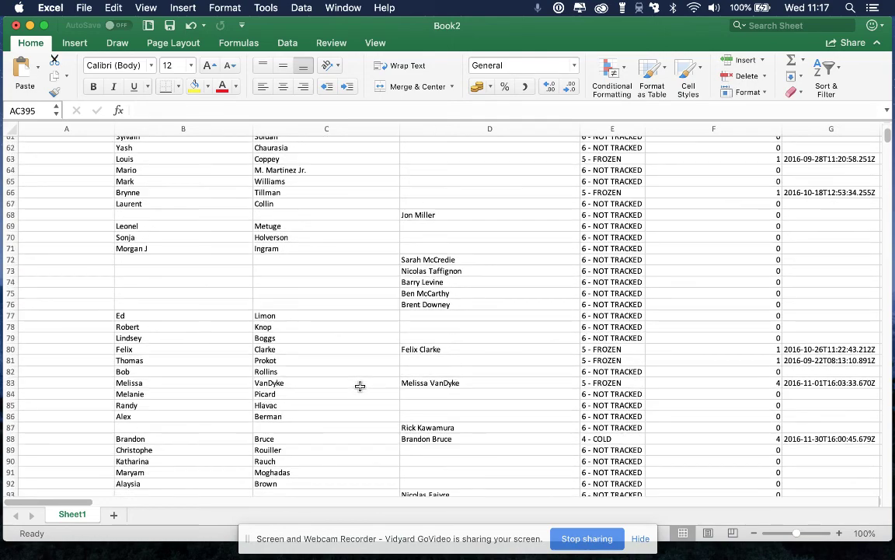
scroll(360, 386, "down", 15)
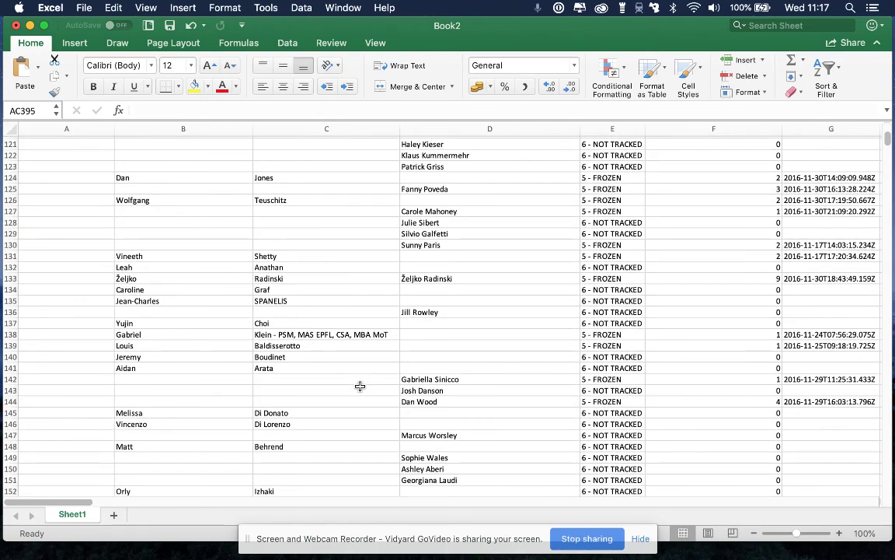
scroll(360, 386, "up", 20)
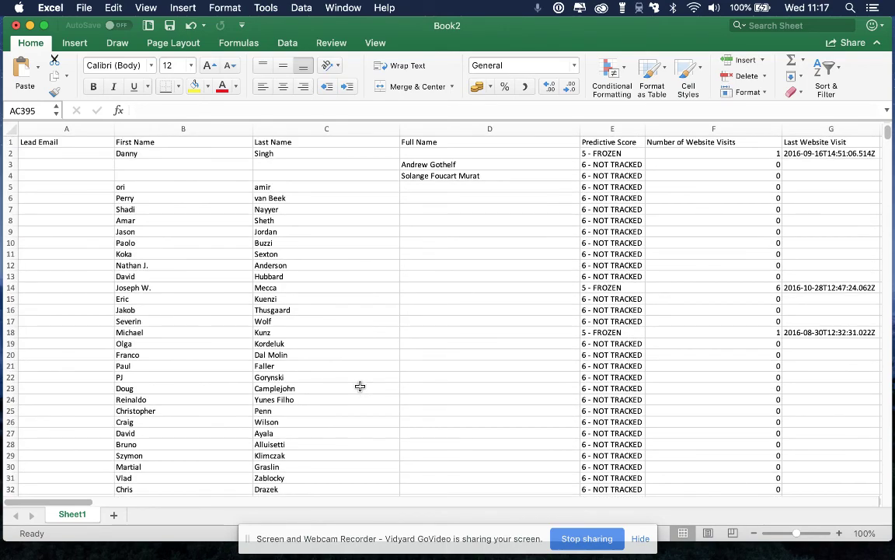